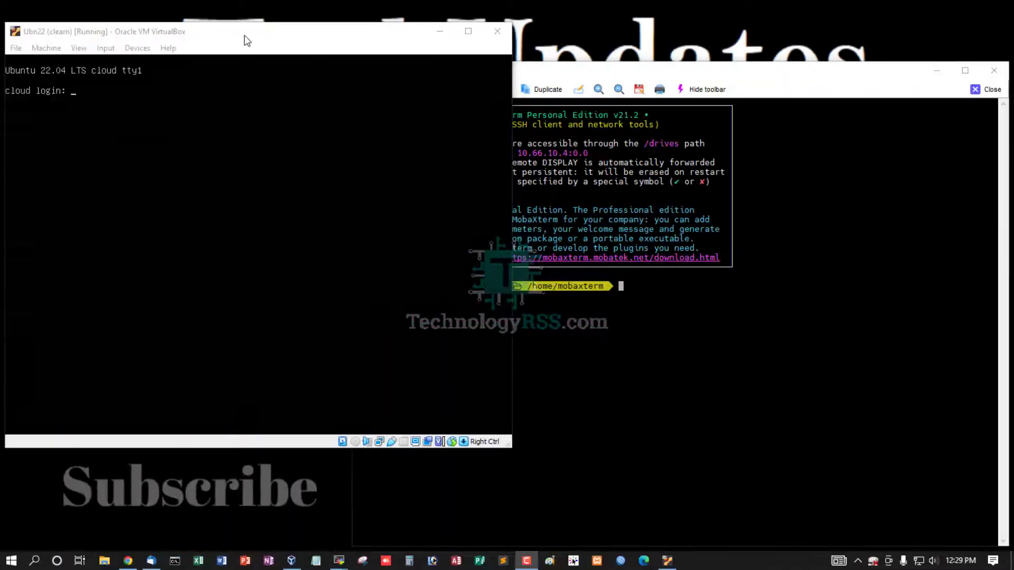
Switch between the VM console and MobaXterm, selecting welcome text, ending on the VM console
left_click(243, 34)
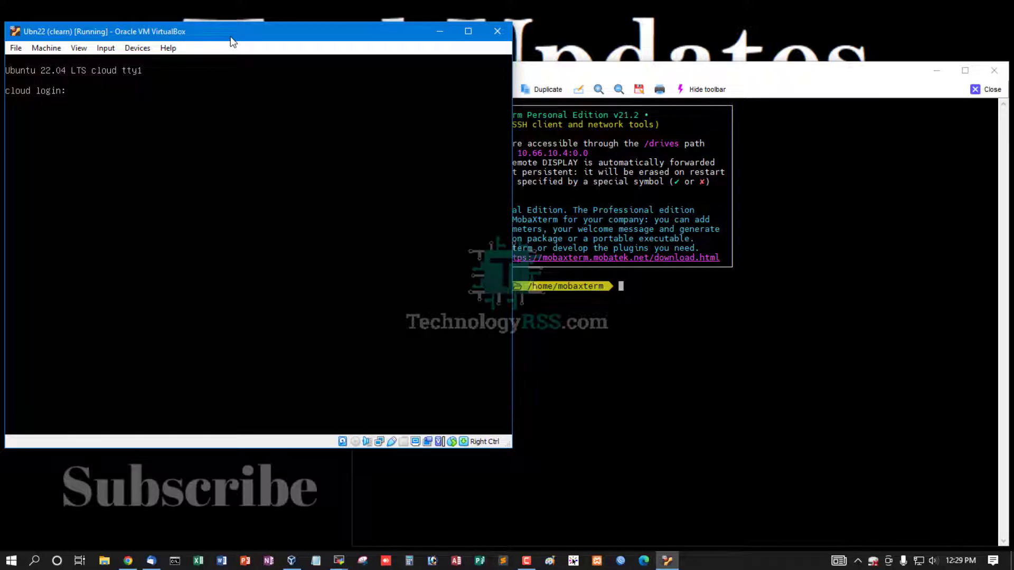
left_click(808, 80)
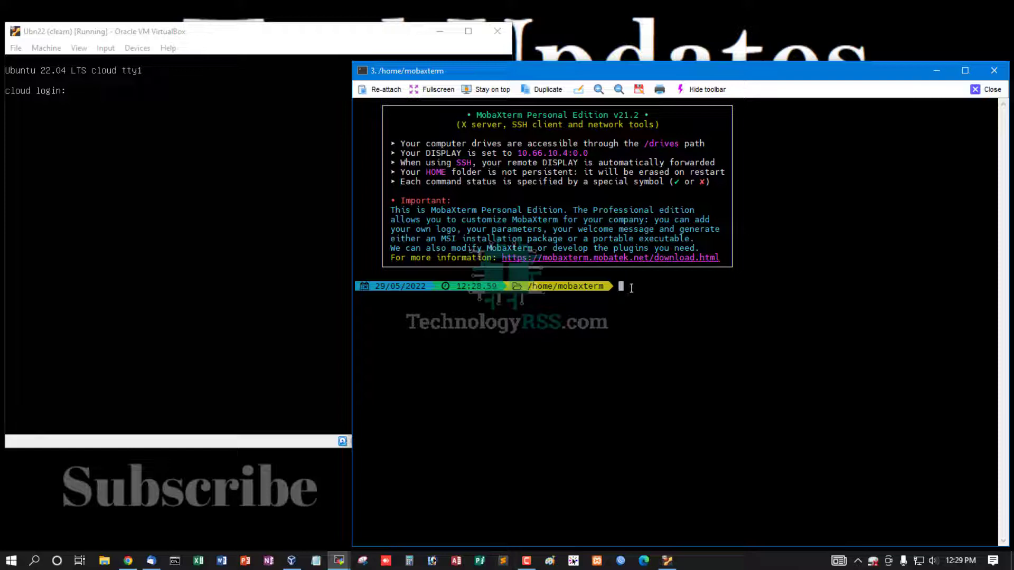
left_click_drag(417, 144, 577, 146)
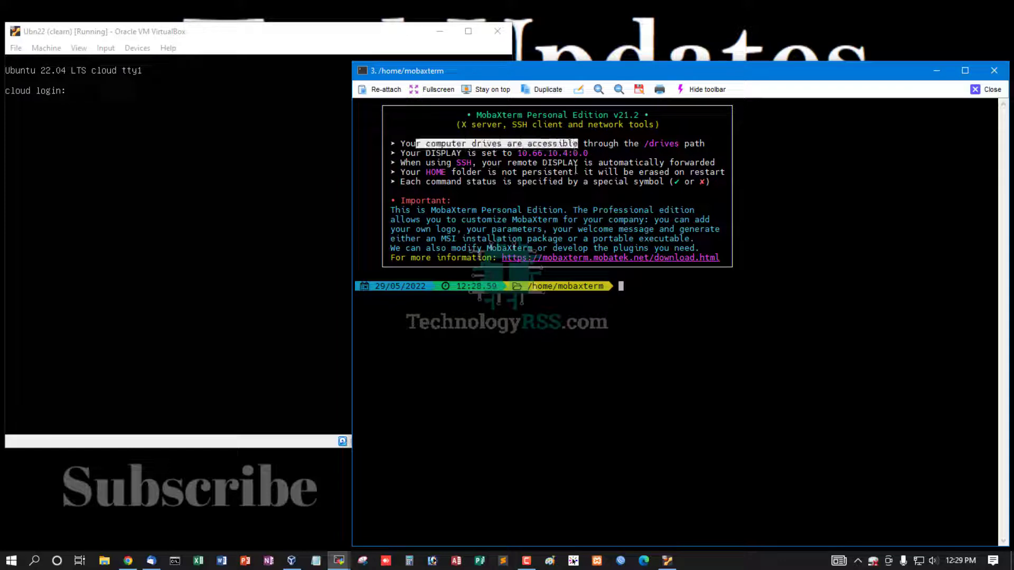
left_click(576, 170)
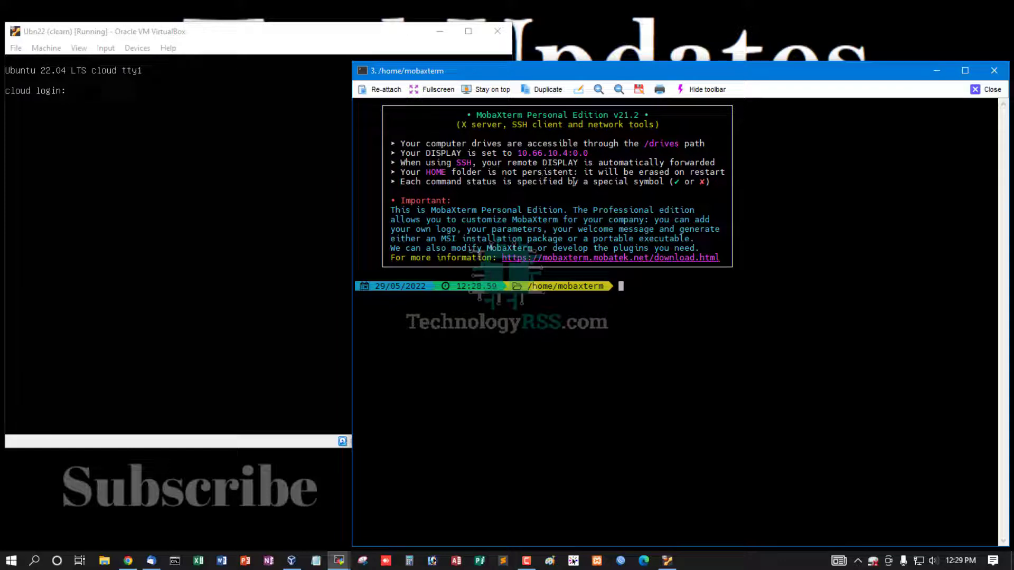
left_click(250, 31)
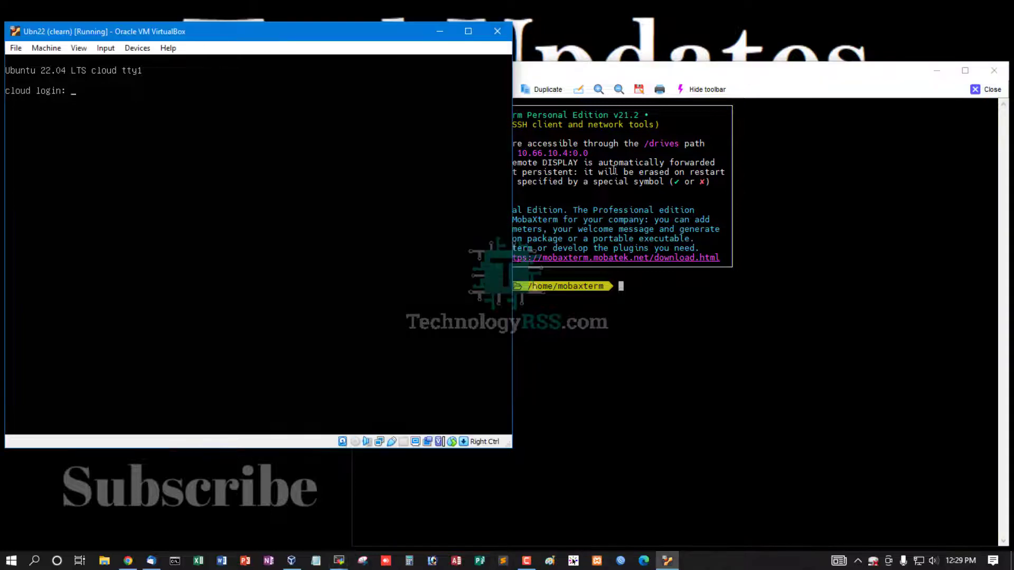
left_click(614, 171)
left_click_drag(488, 116, 632, 116)
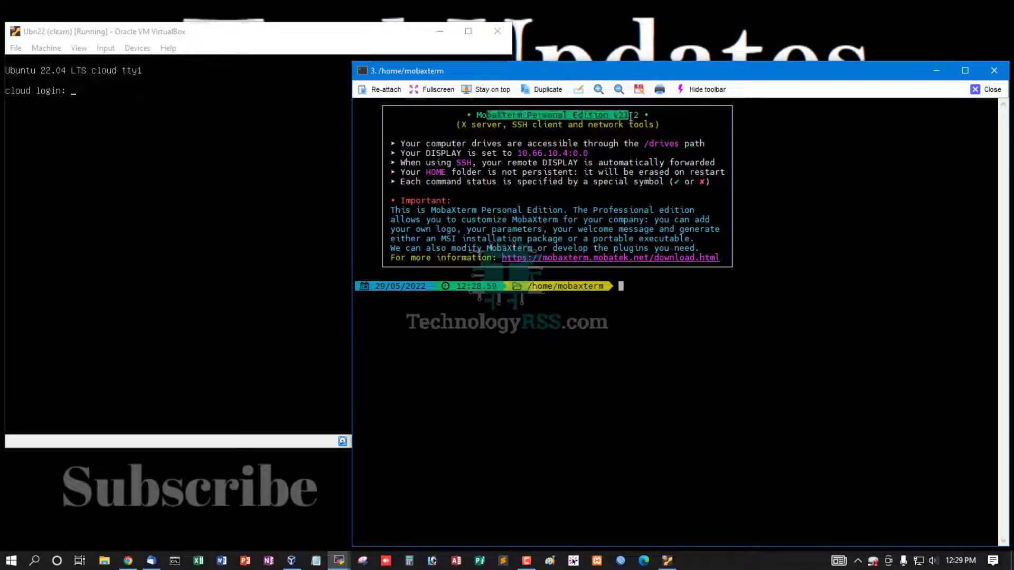
left_click(544, 151)
left_click(199, 36)
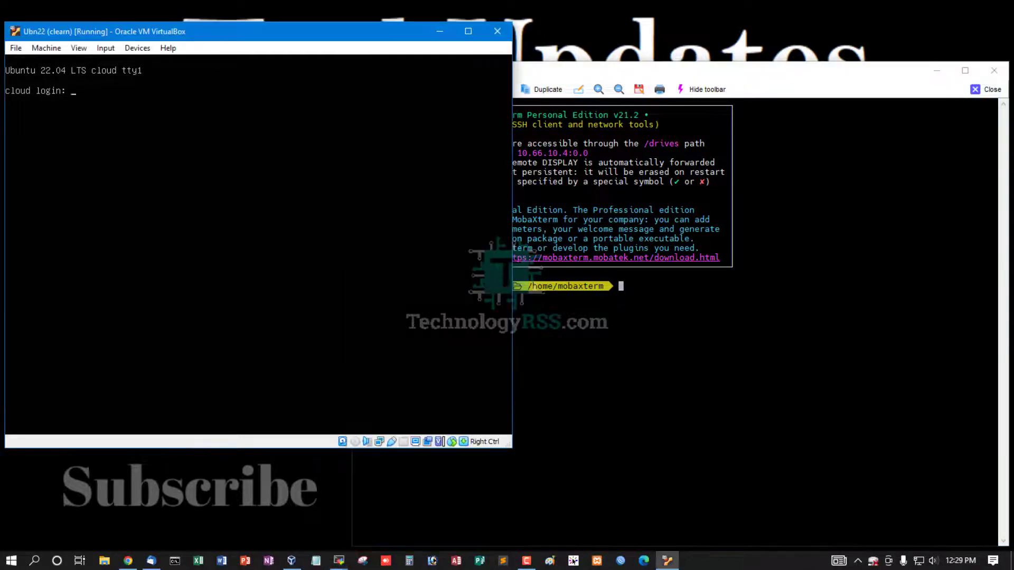
type("ro")
Log in on the Ubuntu console as root with the password and clear the screen
key("BackSpace")
type("ot")
key("Return")
key("Return")
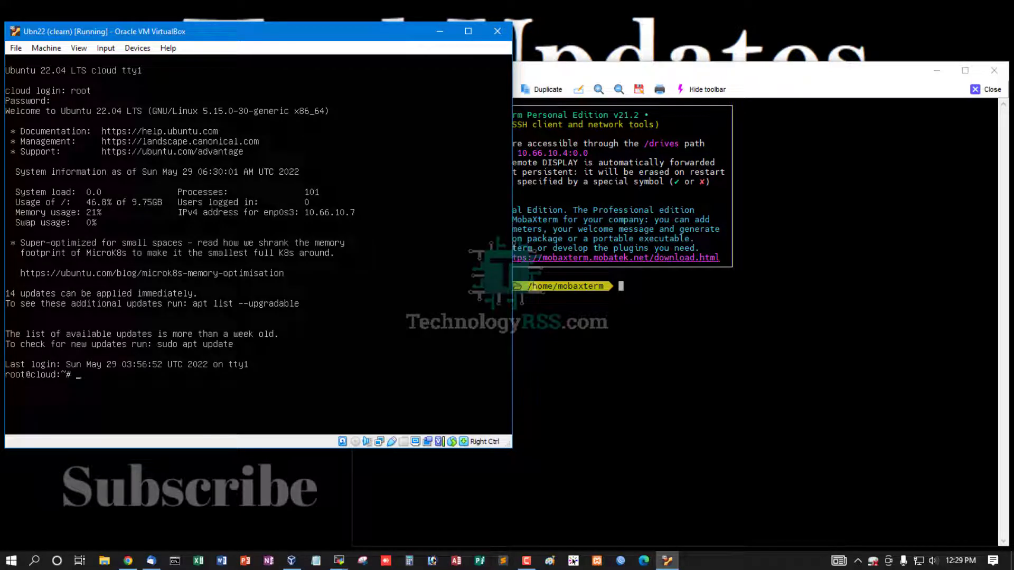
key("ctrl+l")
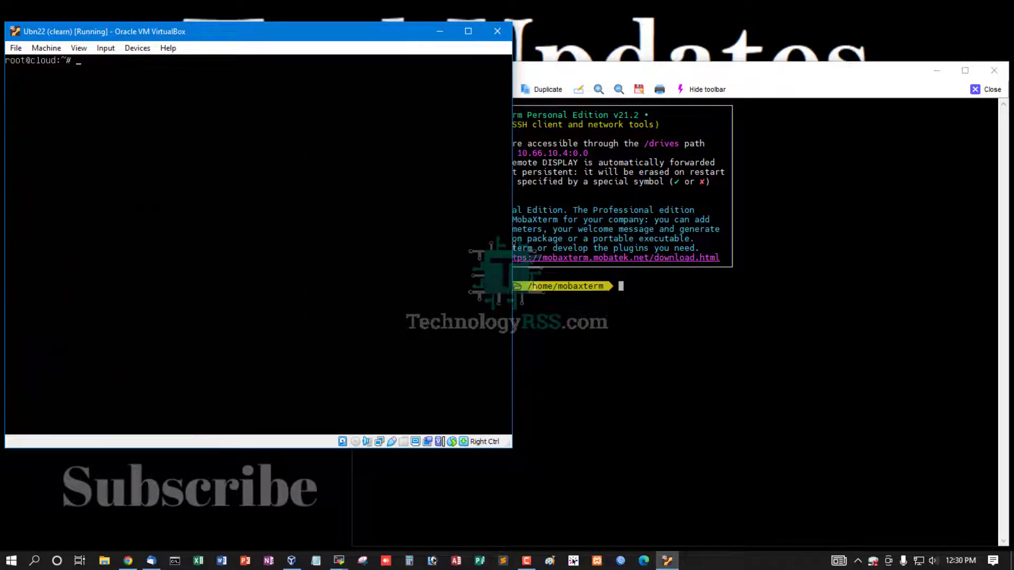
Enter the command vi /etc/ssh/sshd_config, fixing typos and Tab-completing the path
key("Return")
type("vi")
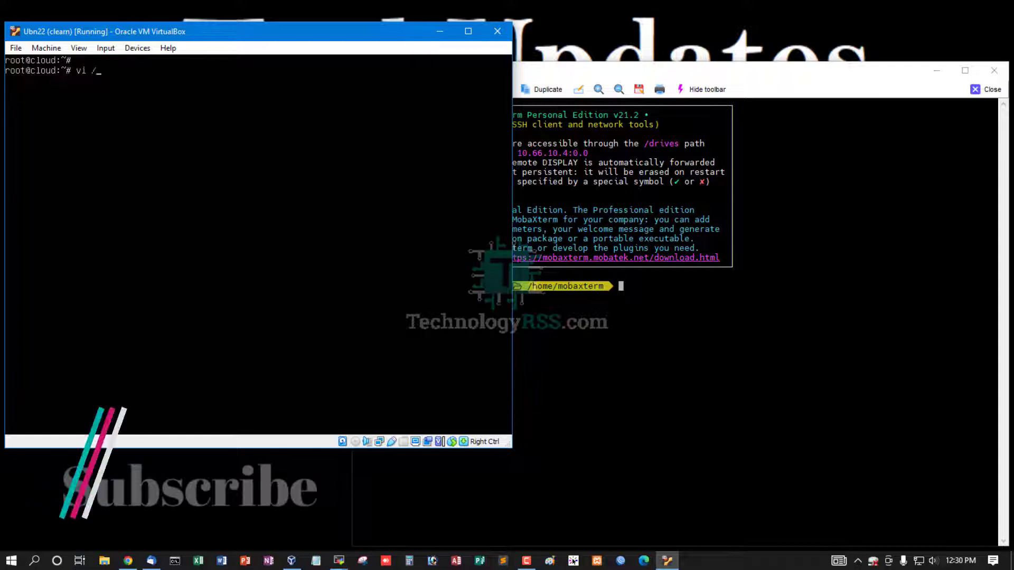
type("/etc/ss")
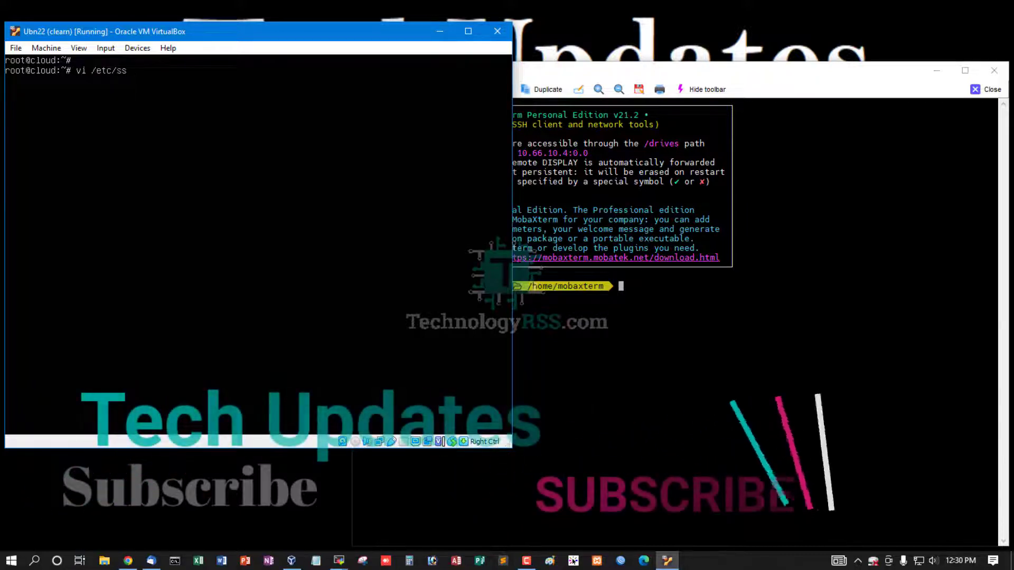
type("h/g")
key("BackSpace")
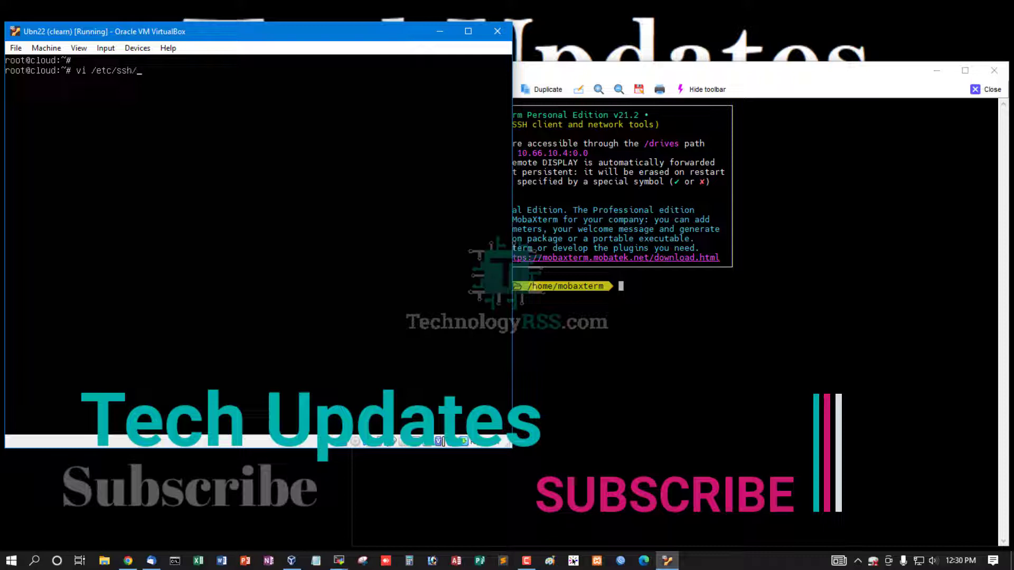
type("sss")
key("BackSpace")
type("hd")
key("Tab")
Uncomment Port 22 and PermitRootLogin, replacing prohibit-password with yes
key("Return")
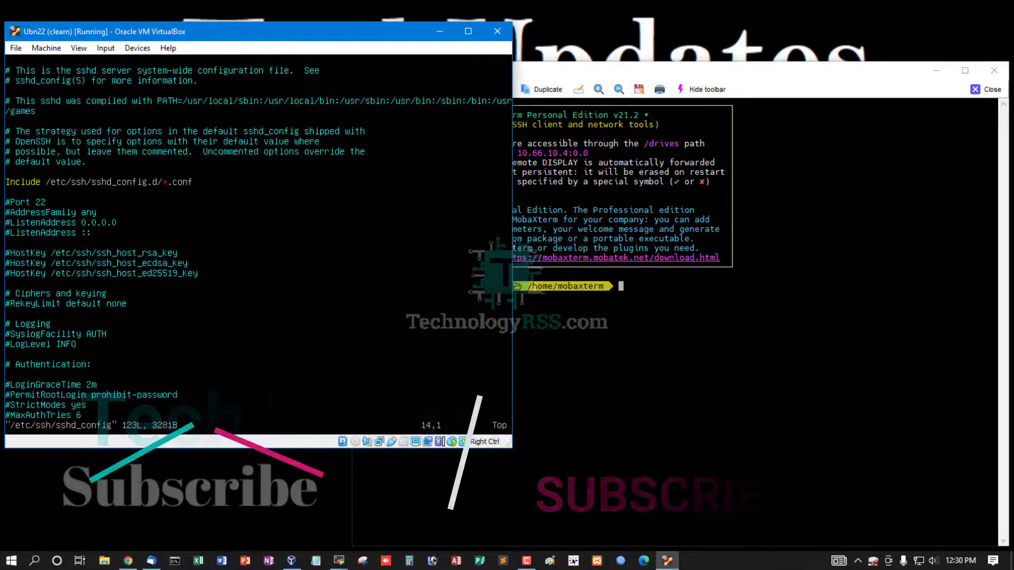
key("Down")
key("x")
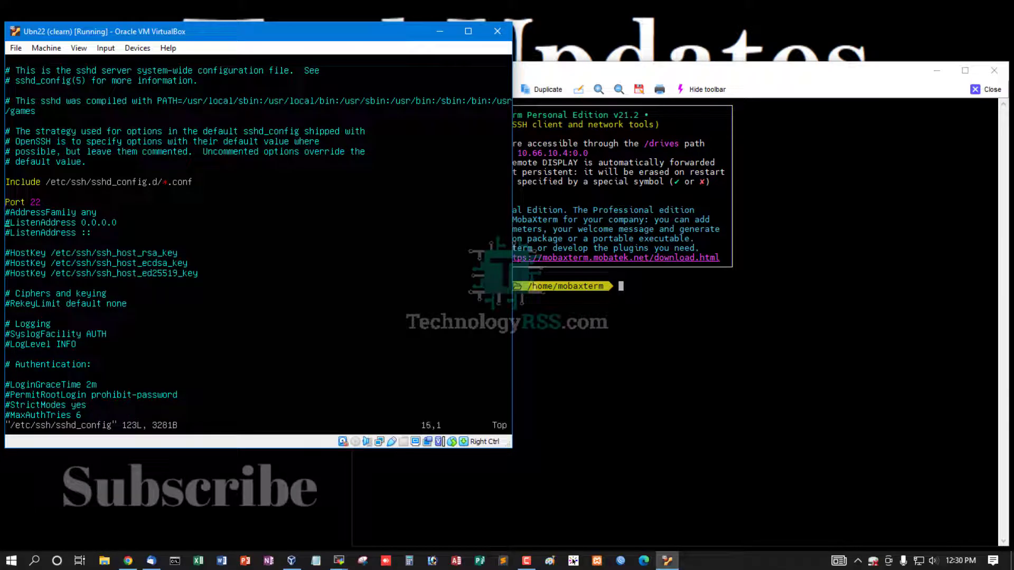
key("Down")
key("Down")
key("Down")
key("Down")
key("Down")
key("Down")
key("Down")
key("Down")
key("Down")
key("Down")
key("Down")
key("Down")
key("Down")
key("Down")
key("Down")
key("Down")
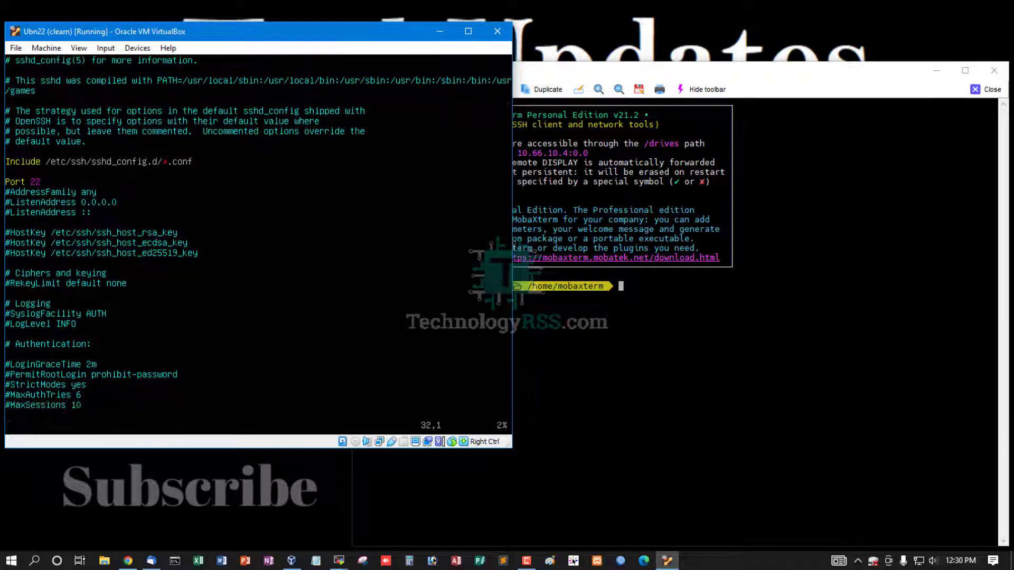
key("Down")
key("x")
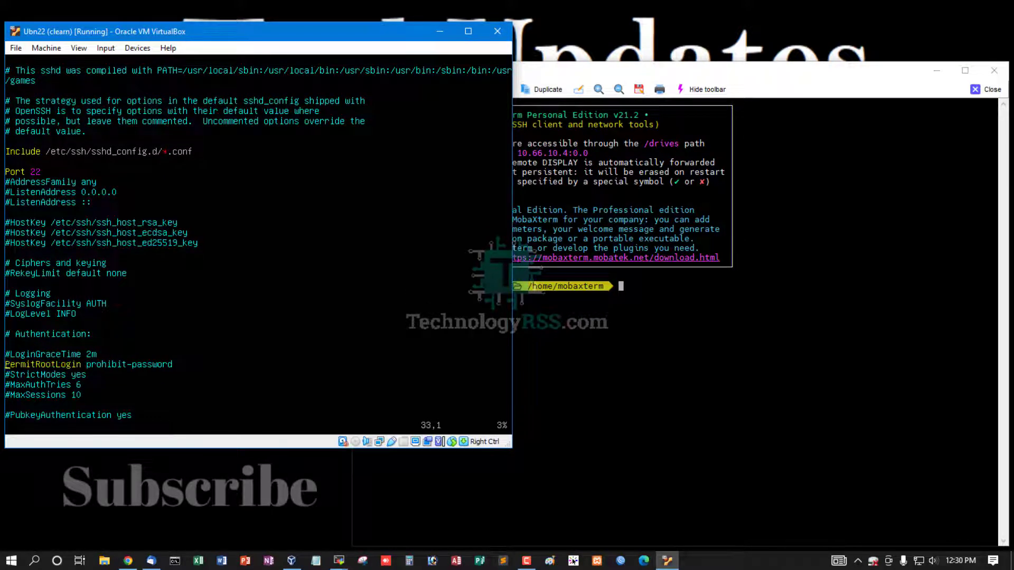
key("A")
key("BackSpace")
key("BackSpace")
key("BackSpace")
key("BackSpace")
key("BackSpace")
key("BackSpace")
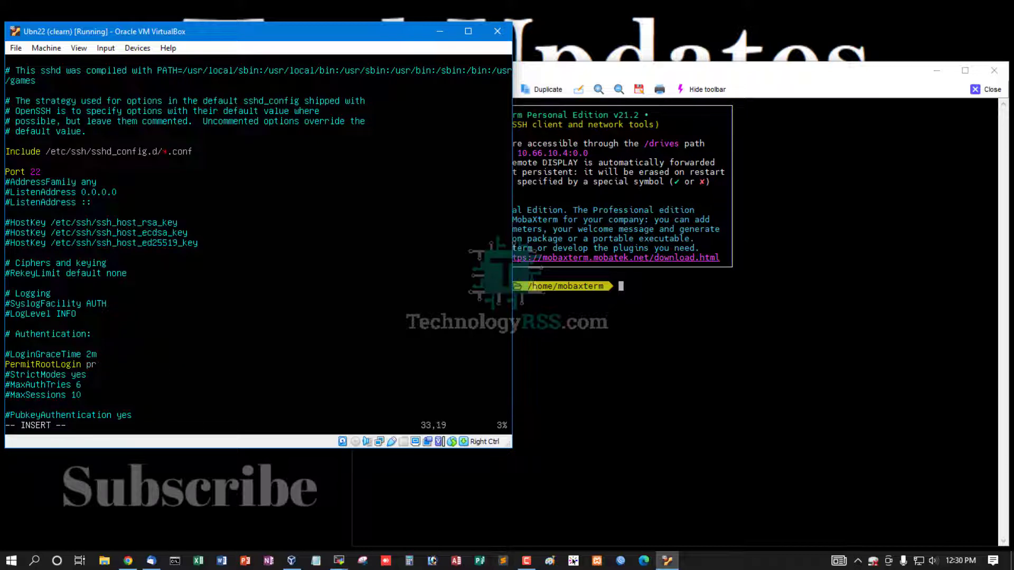
key("BackSpace")
key("BackSpace")
key("BackSpace")
type("yes")
Uncomment the PasswordAuthentication yes line and leave insert mode
key("Down")
key("Down")
key("Down")
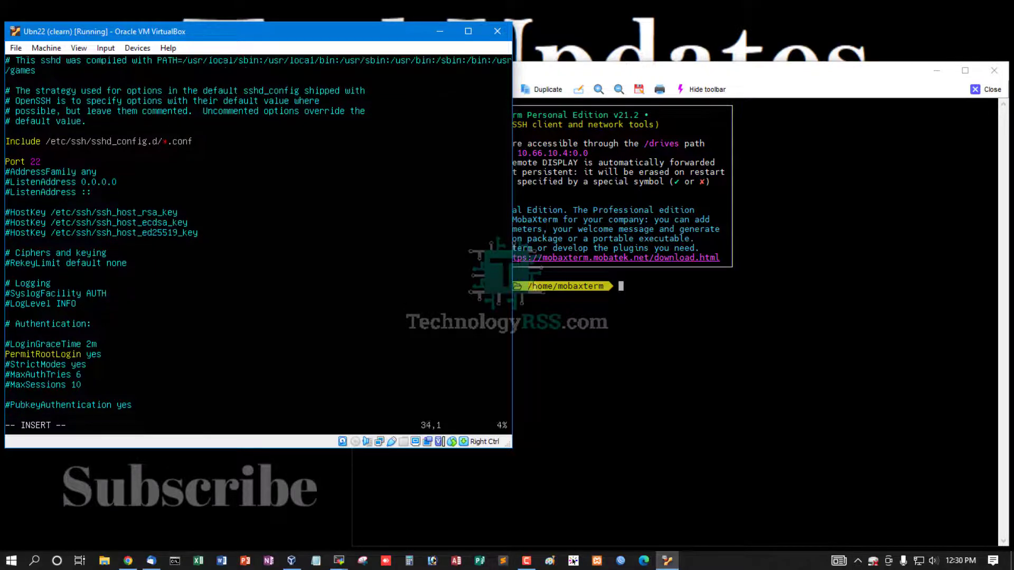
key("Down")
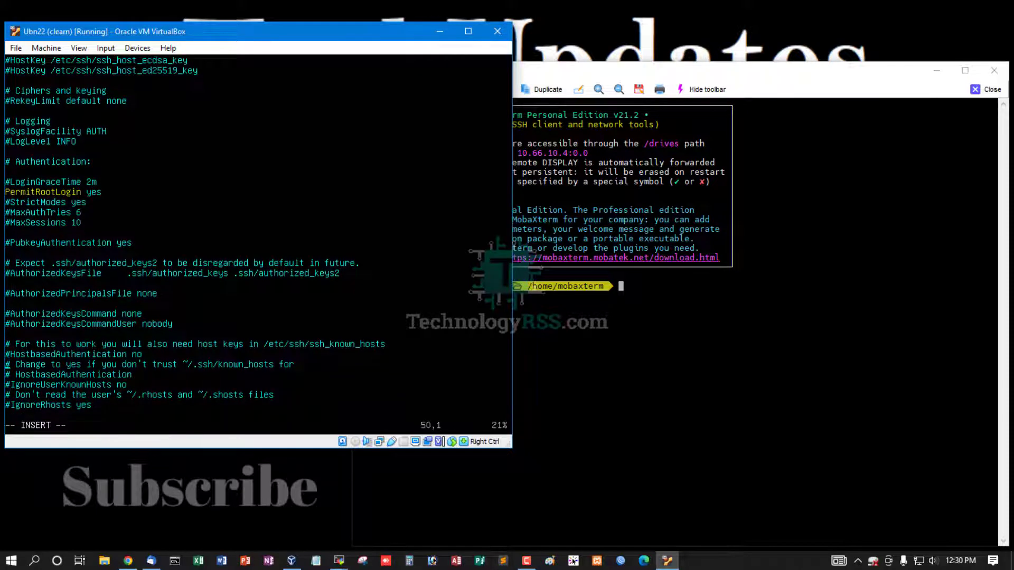
key("Down")
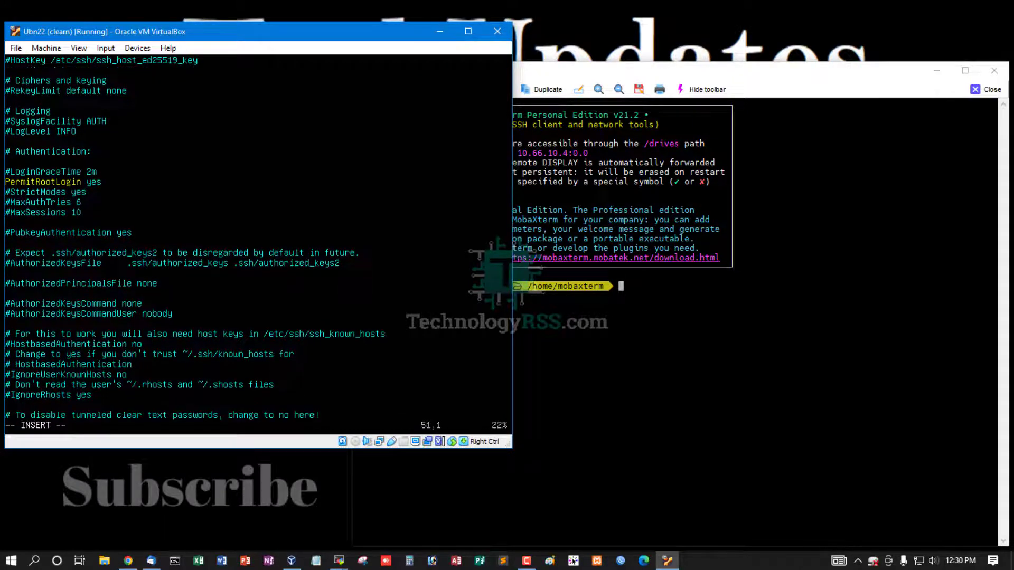
key("Down")
key("Down")
key("Down")
key("Down")
key("Down")
key("Down")
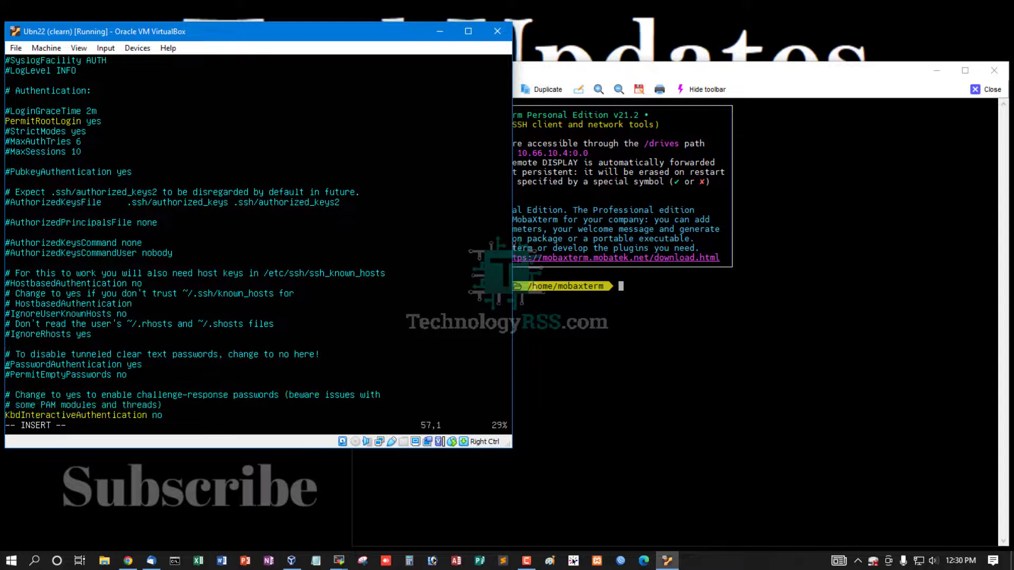
key("Down")
key("Delete")
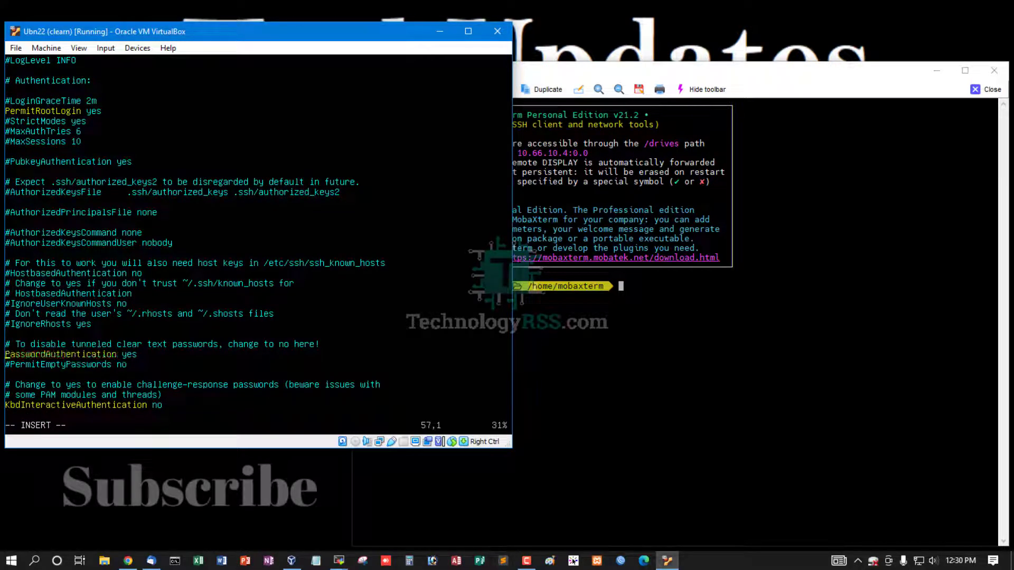
key("Escape")
type(":")
type("wq")
Save sshd_config with :wq, then restart SSH with 'service sshd restart'
key("Return")
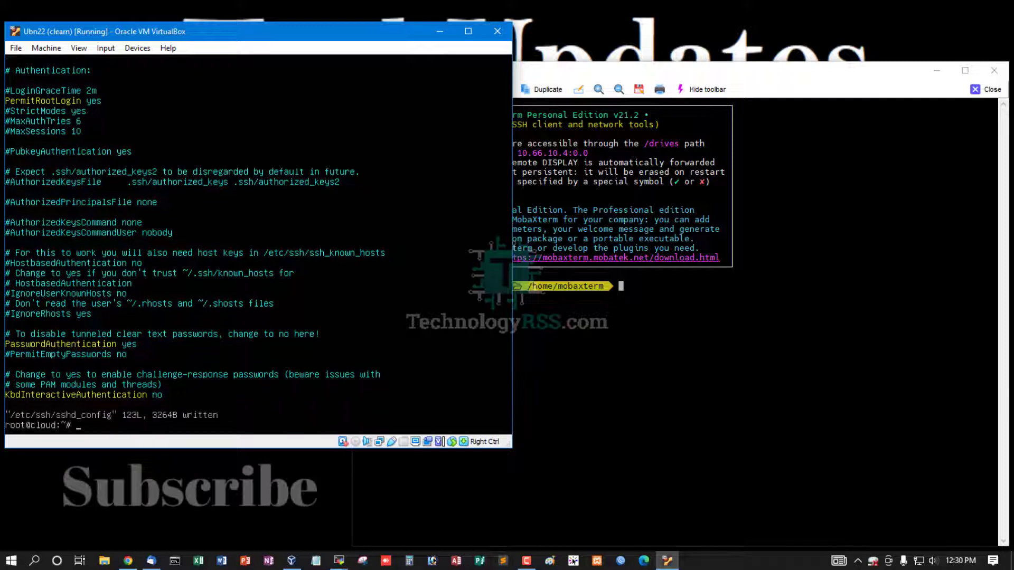
key("Return")
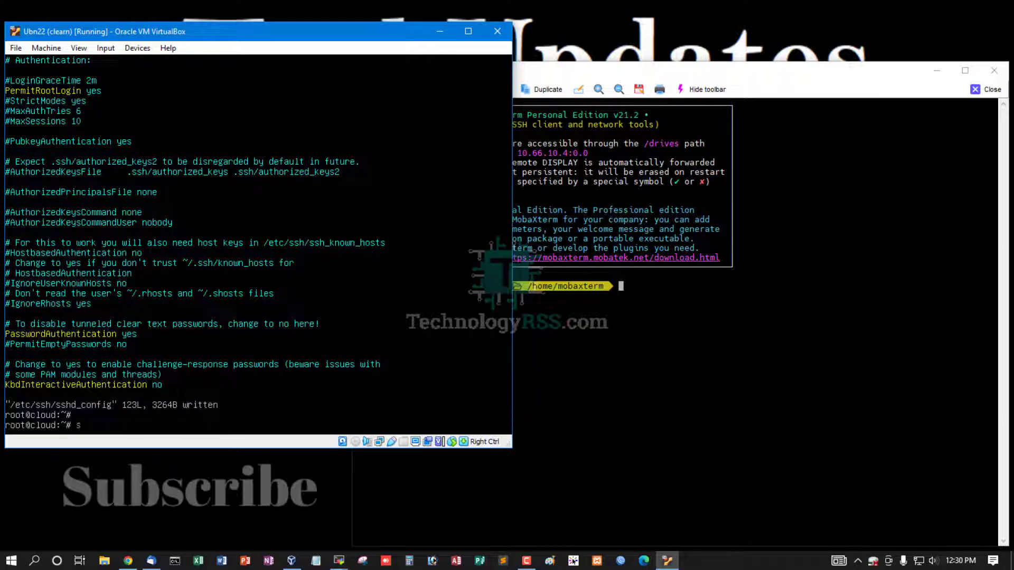
type("service sshd")
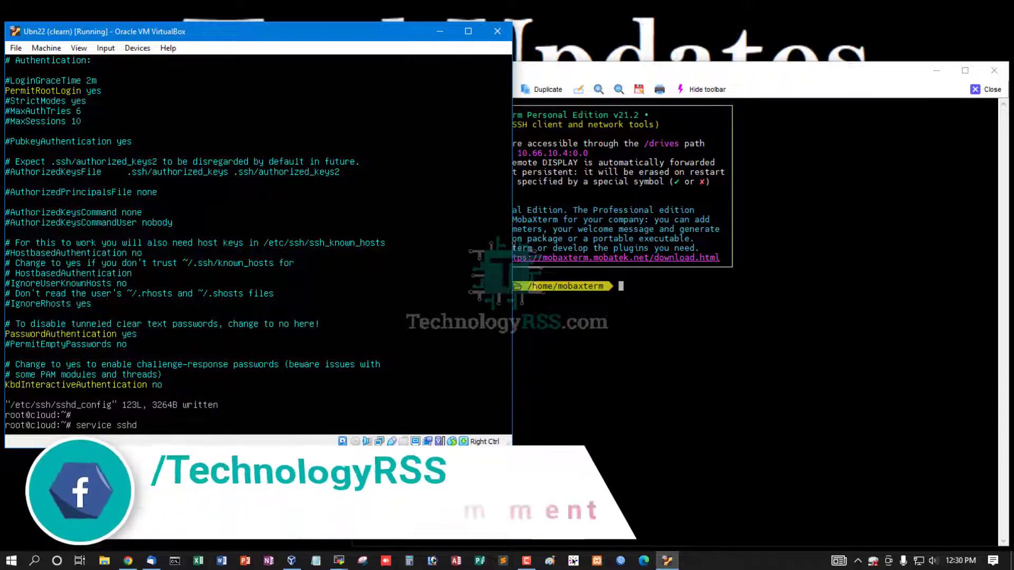
type(" restart")
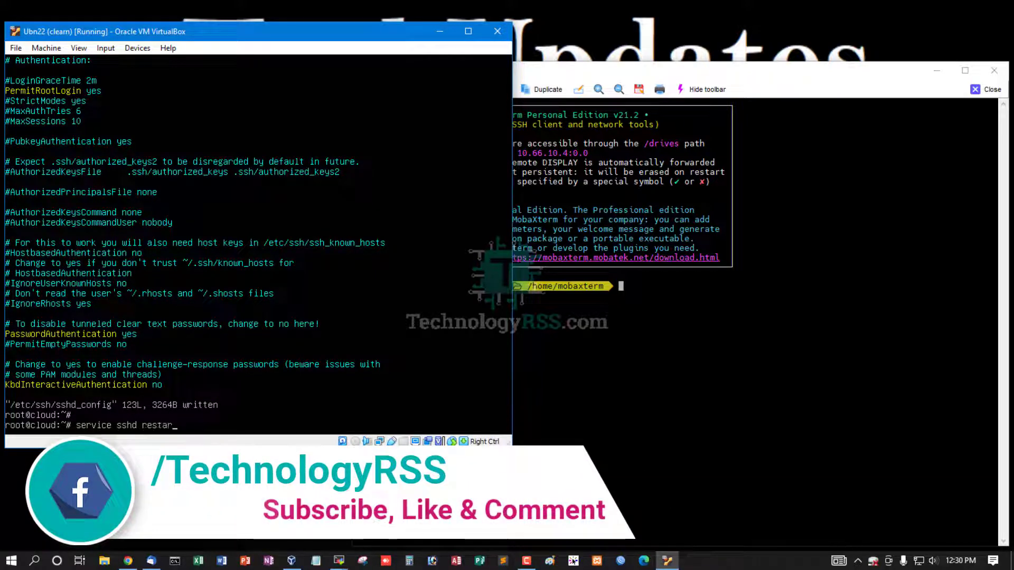
key("Return")
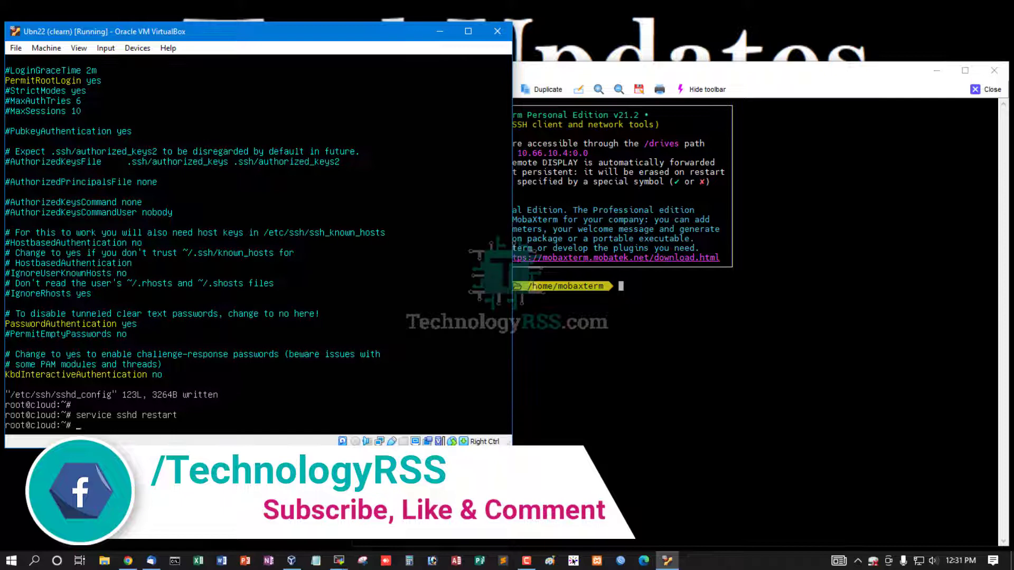
key("Return")
type("ip r")
key("Return")
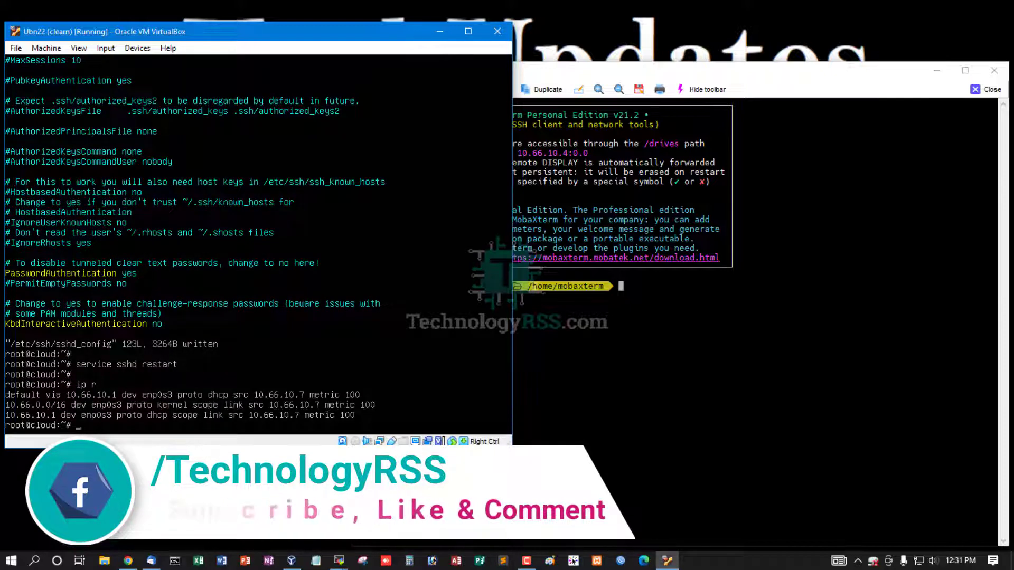
From MobaXterm, log in as root with 'ssh -l root 10.66.10.7' and the password
left_click(741, 350)
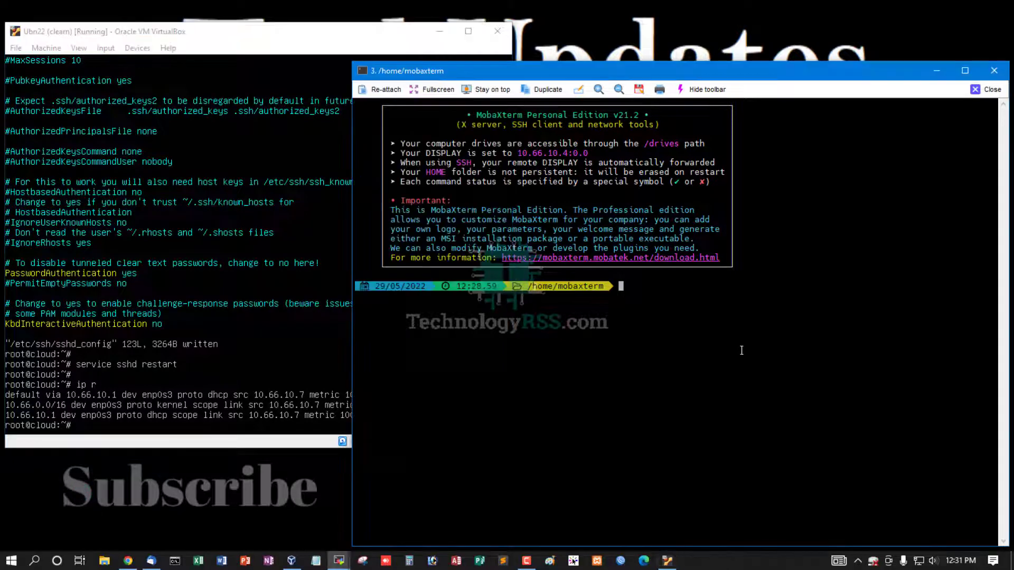
type("ssh -l ")
type("root ")
type("10.66.")
type("10.7")
key("Return")
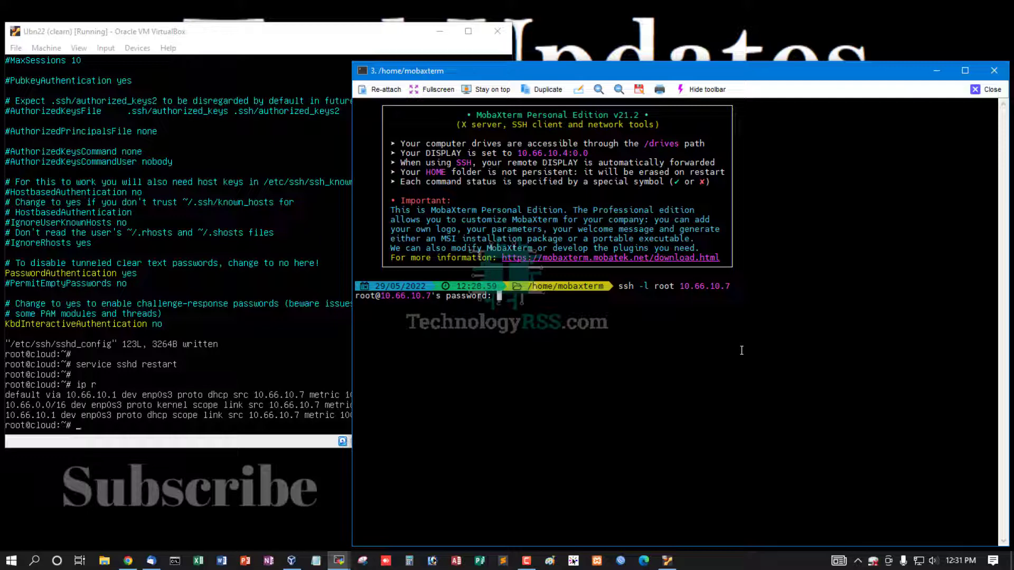
key("Return")
Clear the login banner and get a fresh prompt for running 'ip r'
key("Return")
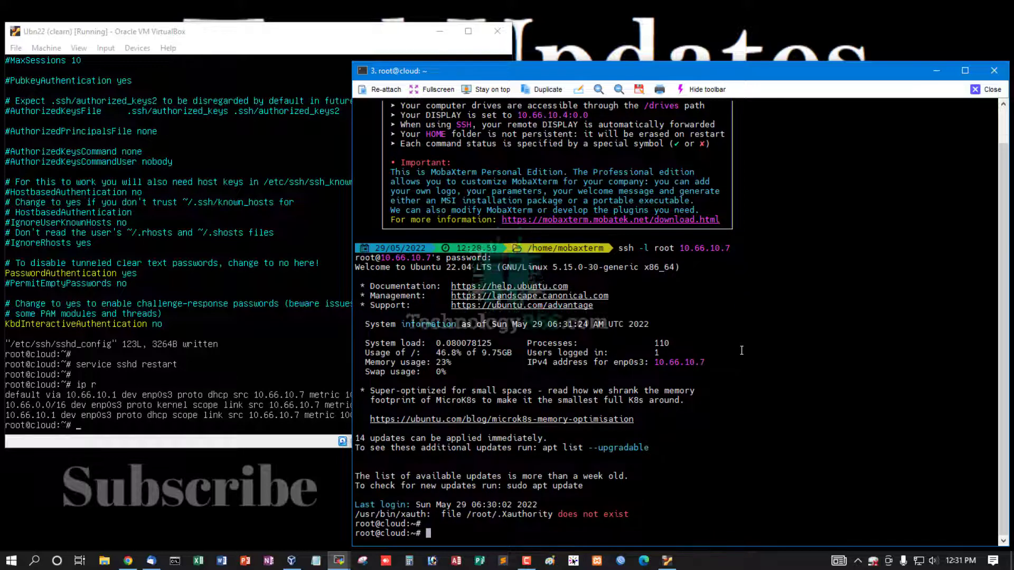
key("Return")
key("ctrl+l")
key("Return")
key("Return")
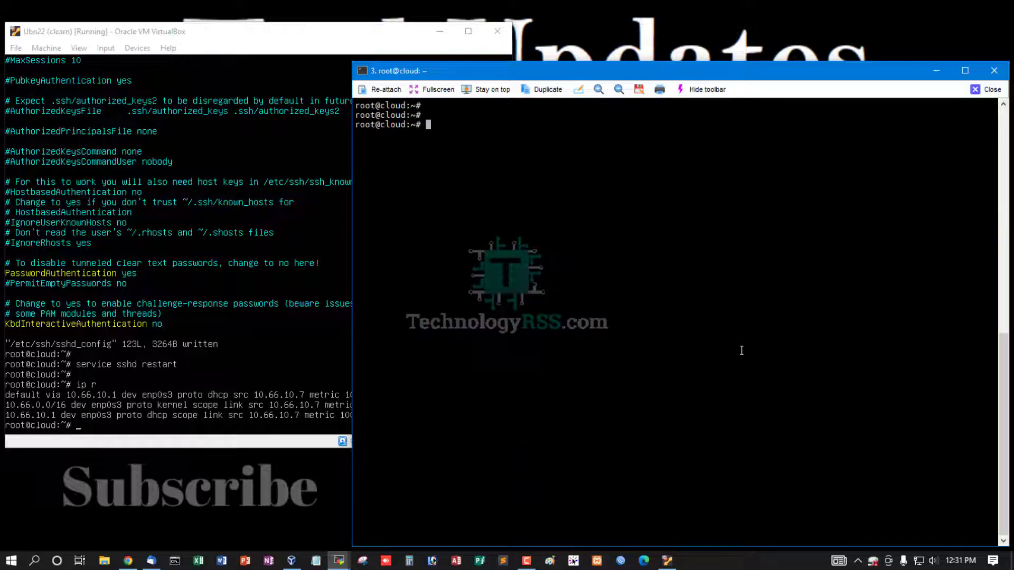
type("ip r")
key("Return")
key("Return")
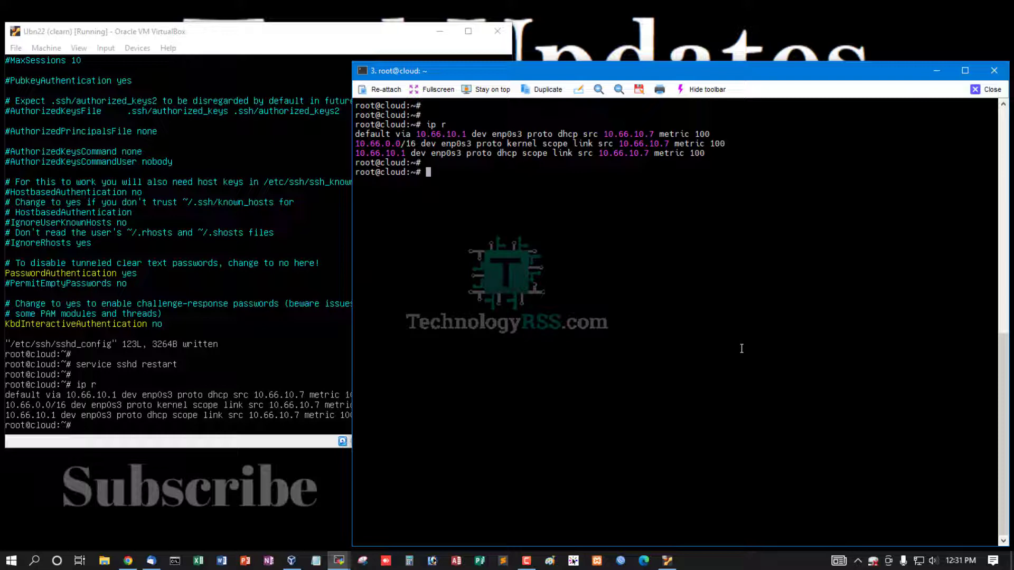
Minimize the VirtualBox window and drag MobaXterm's window edge to make it taller
left_click(298, 37)
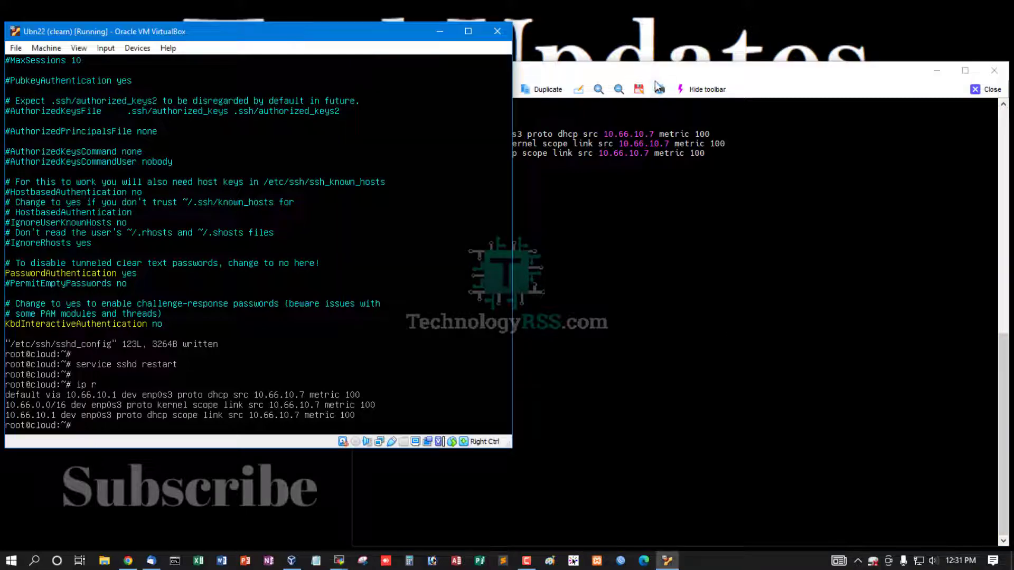
left_click(658, 75)
left_click(294, 38)
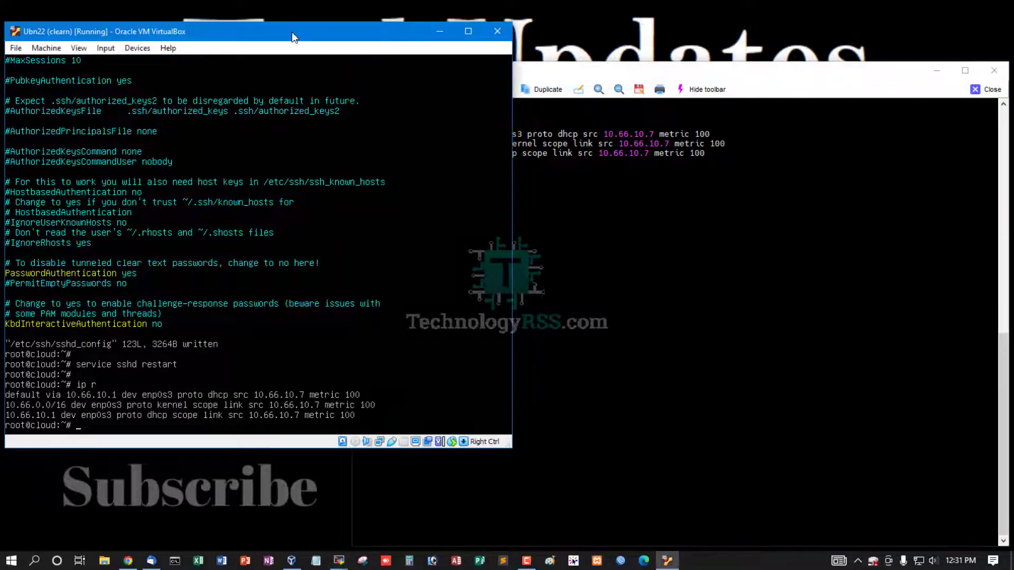
left_click(439, 31)
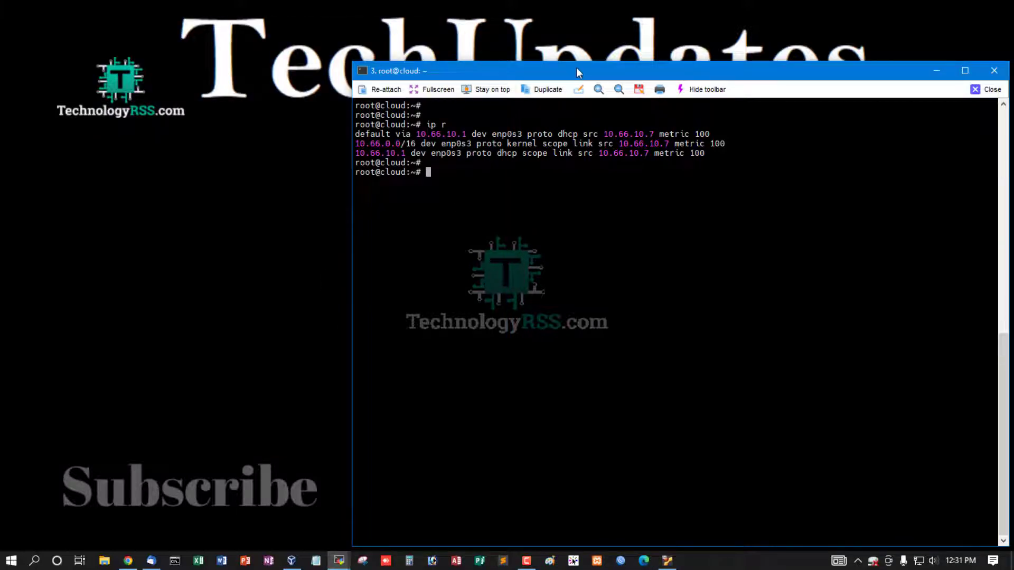
left_click_drag(576, 70, 598, 18)
scroll(494, 162, "up", 1)
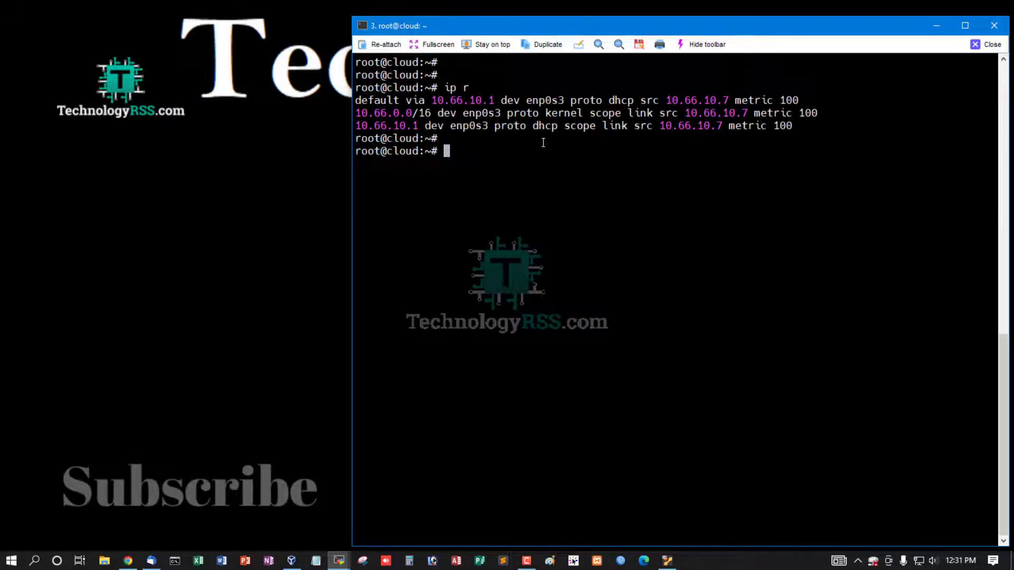
Minimize the MobaXterm window, leaving only the desktop visible
left_click(937, 25)
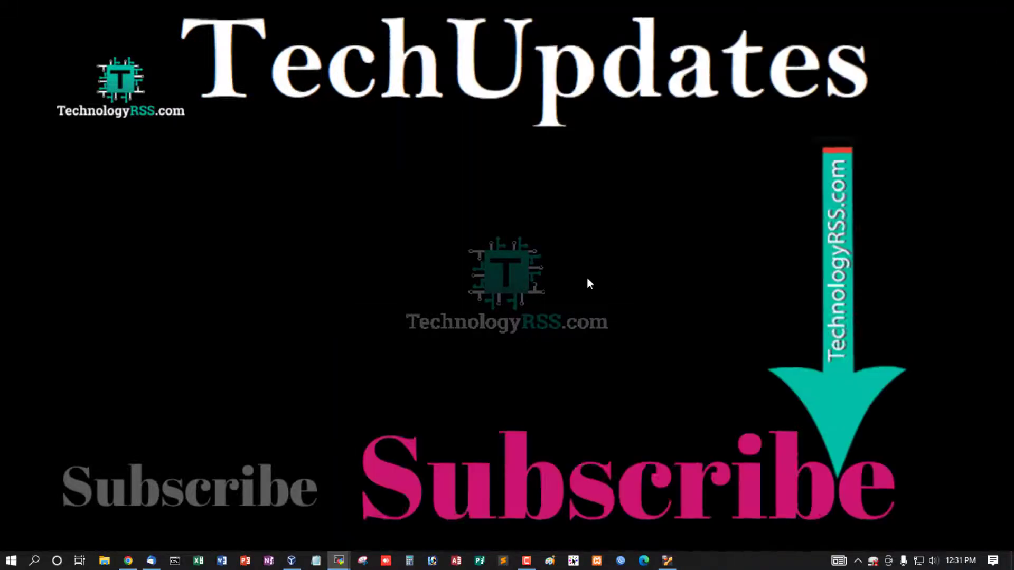